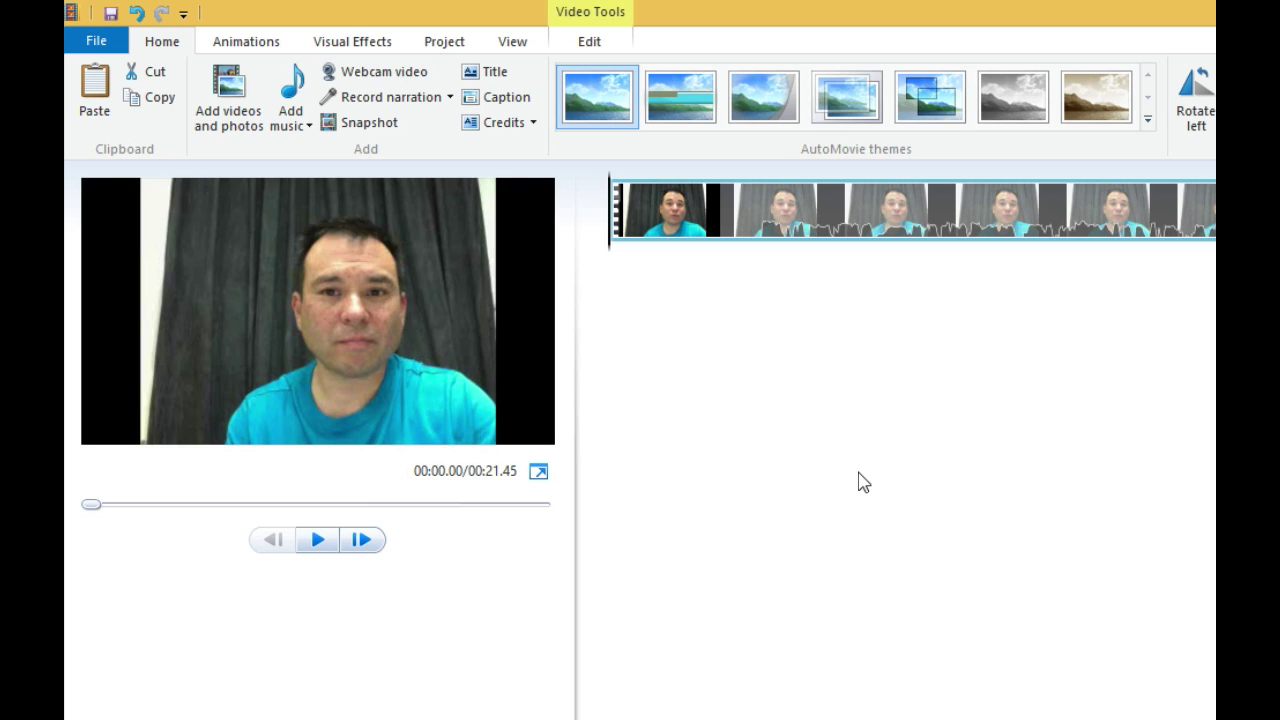
# Insert a 7-second 'My Movie' title in Segoe UI 48 at 0.00s, before the webcam video.
pyautogui.click(170, 47)
pyautogui.click(494, 73)
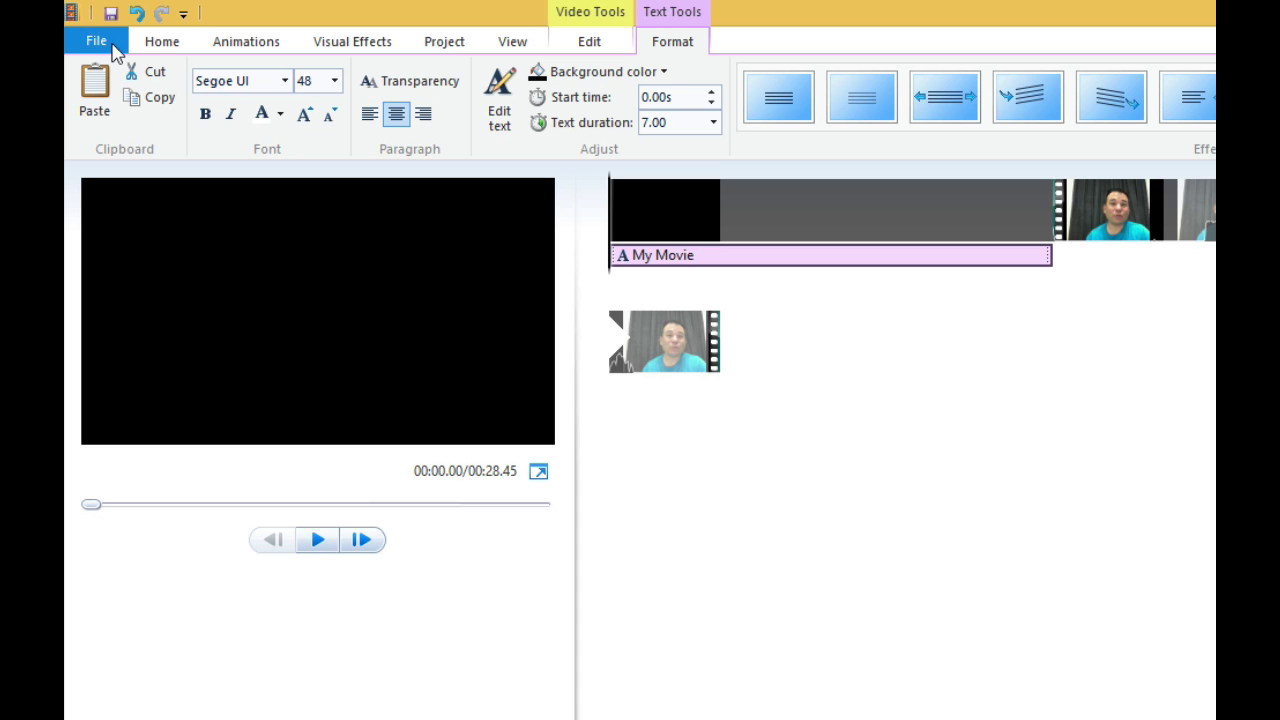
# Move the playhead to about 14.6 seconds and add a 'My Movie' caption over the webcam video.
pyautogui.click(155, 46)
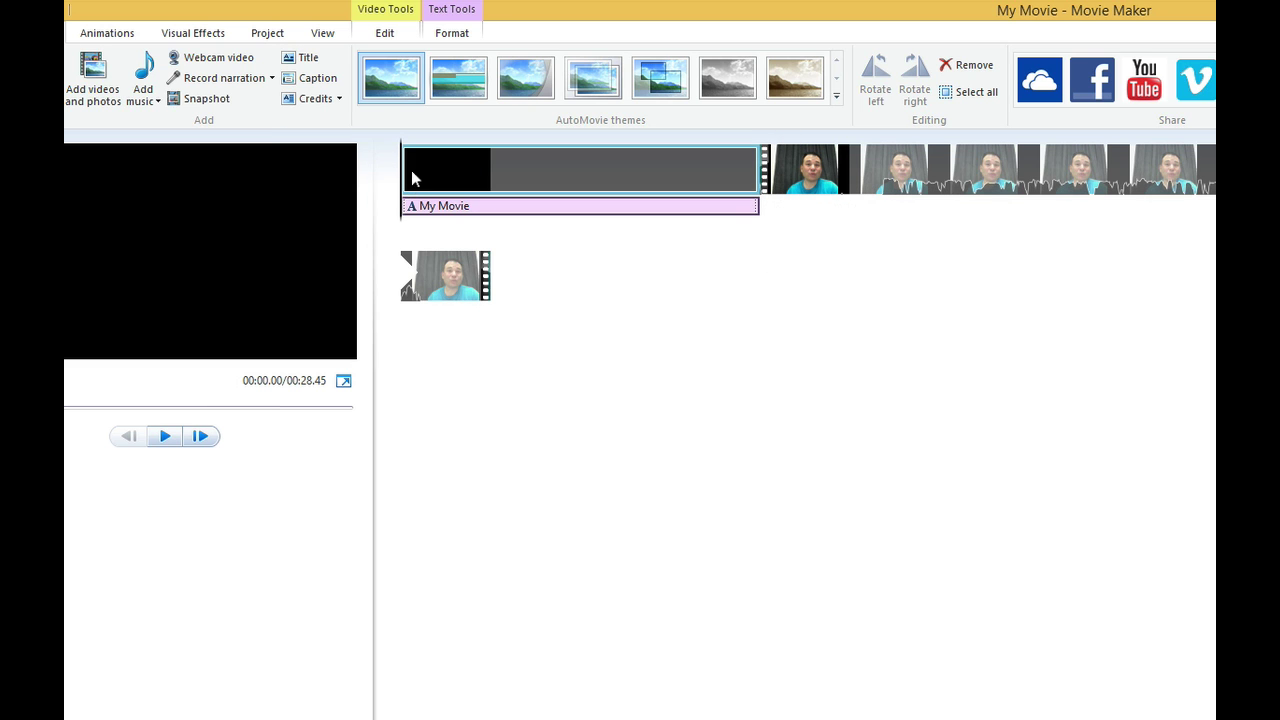
pyautogui.moveTo(403, 177); pyautogui.dragTo(1109, 176)
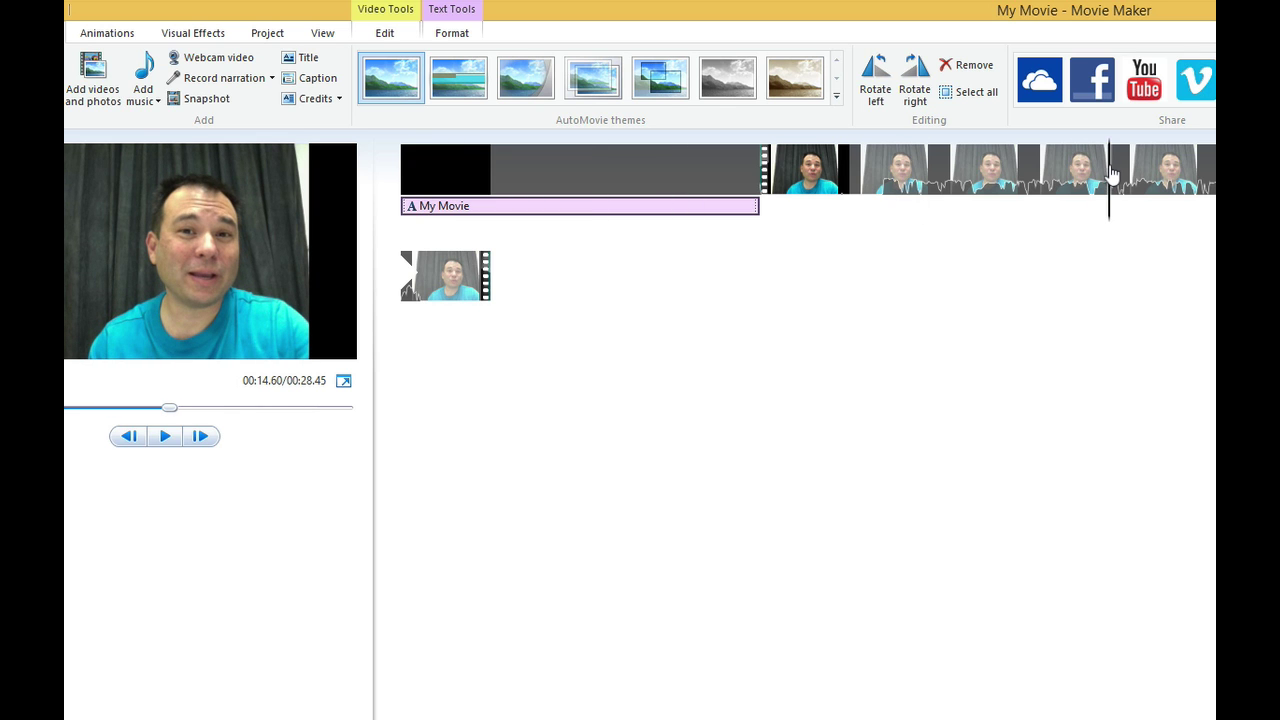
pyautogui.click(1109, 176)
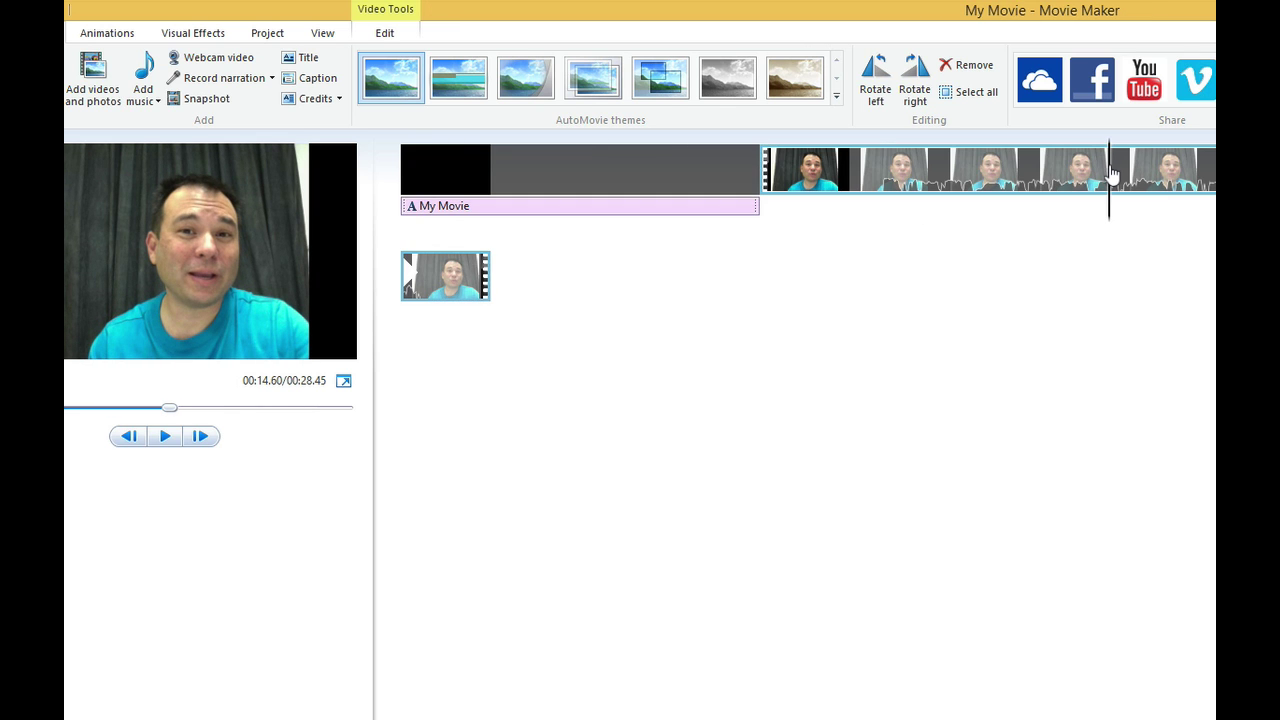
pyautogui.click(314, 80)
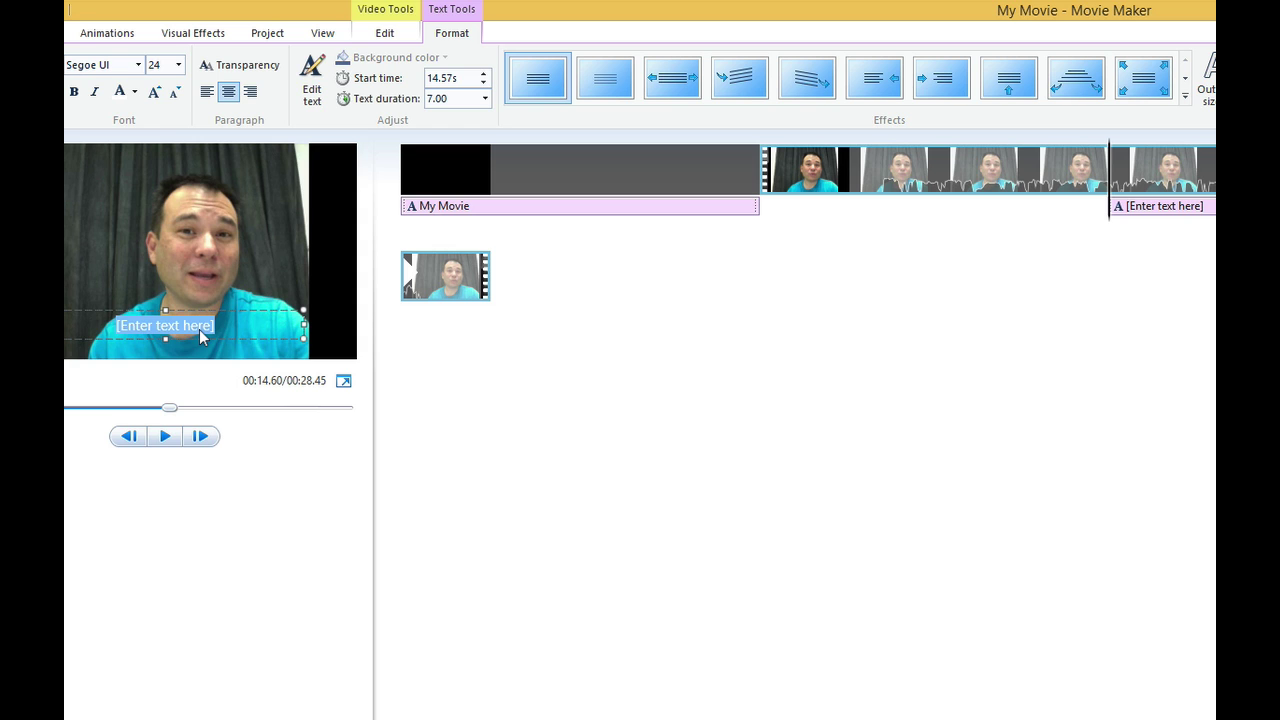
pyautogui.write('My Movie')
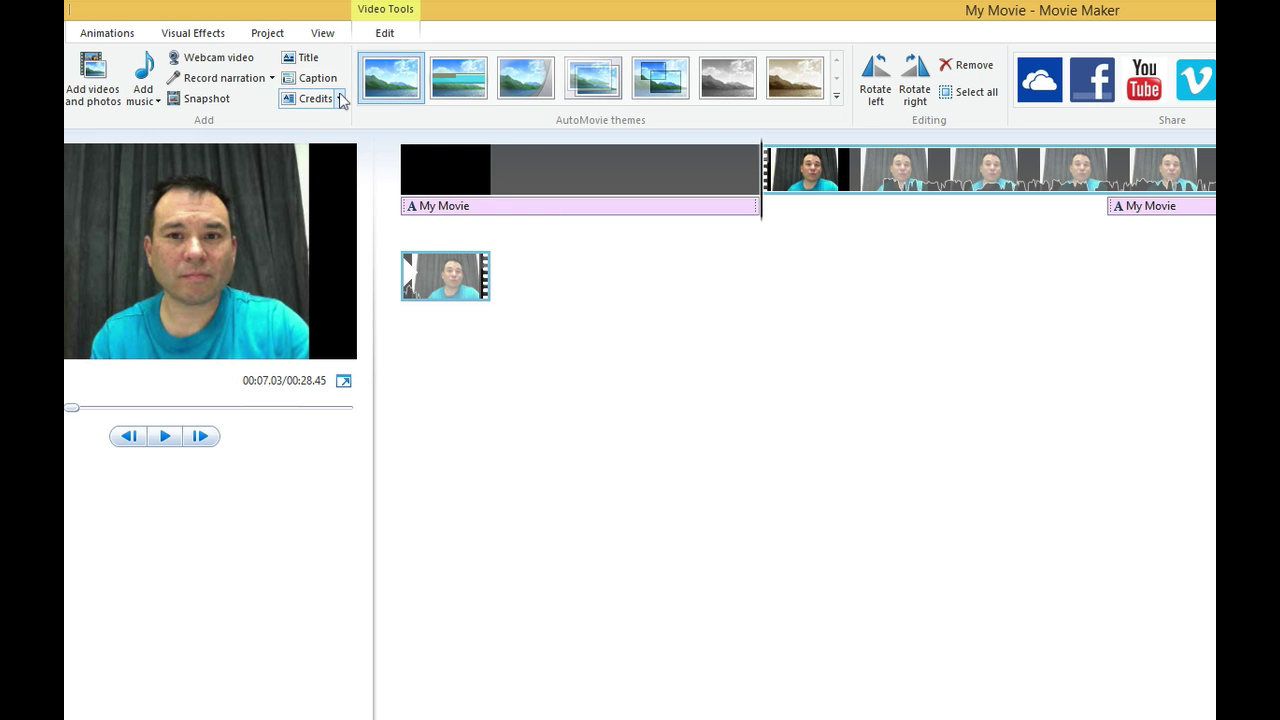
# Add a CREDITS clip at the end of the movie.
pyautogui.click(340, 98)
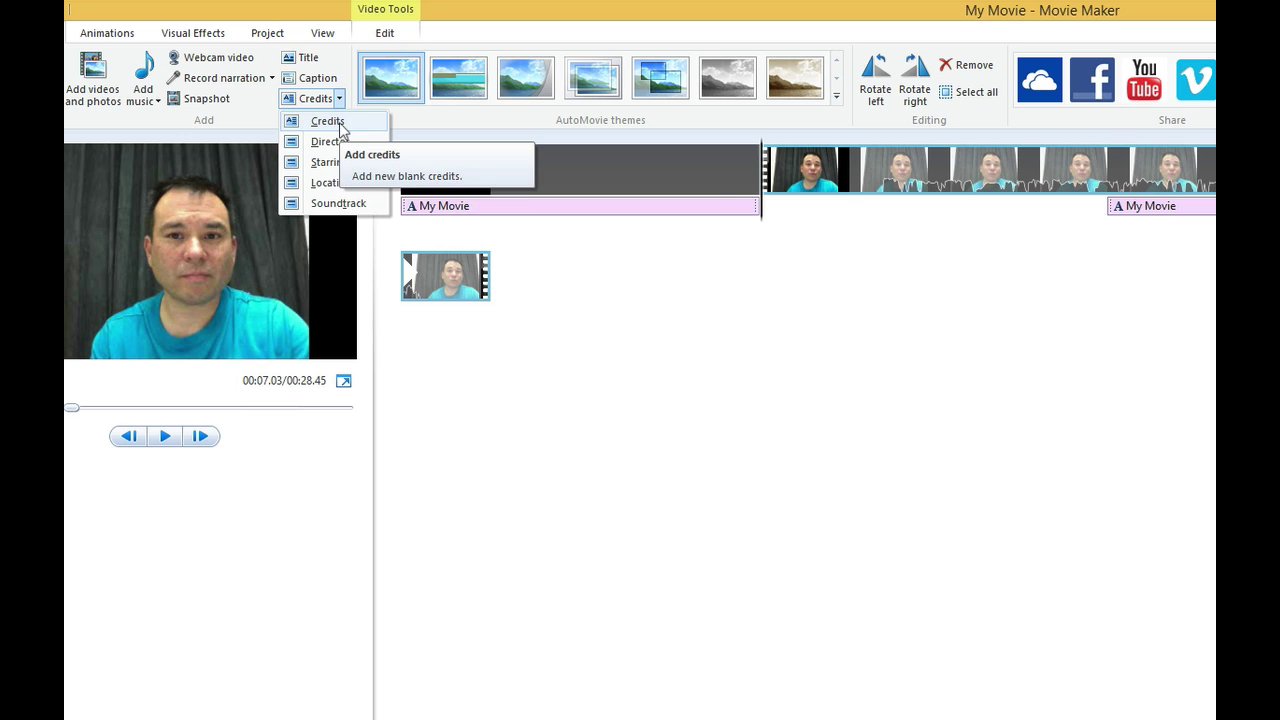
pyautogui.click(757, 205)
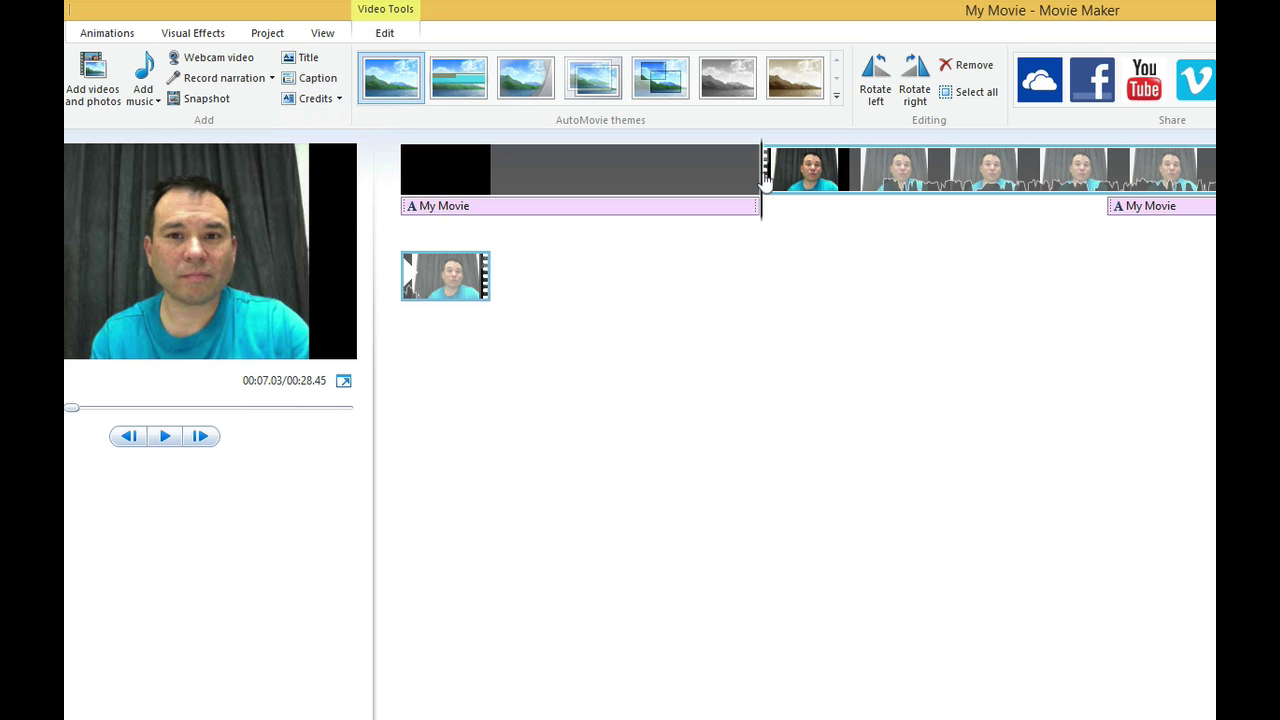
pyautogui.click(689, 306)
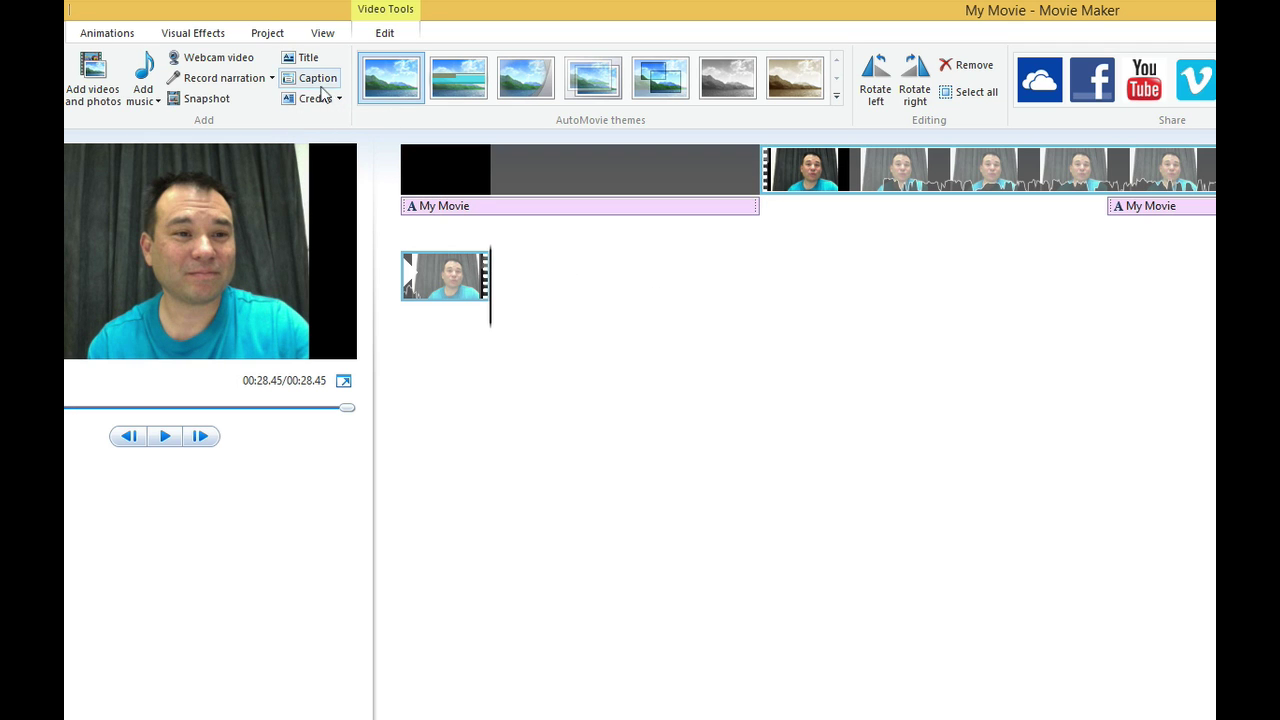
pyautogui.click(340, 97)
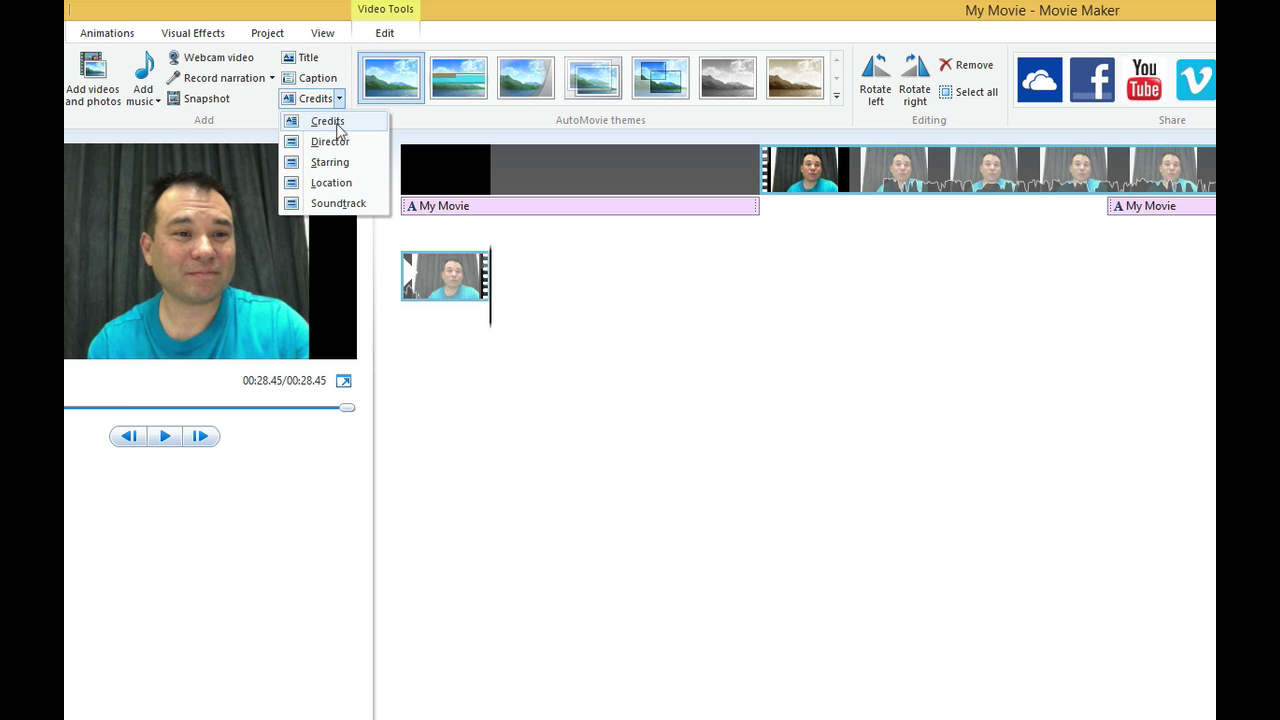
pyautogui.click(337, 125)
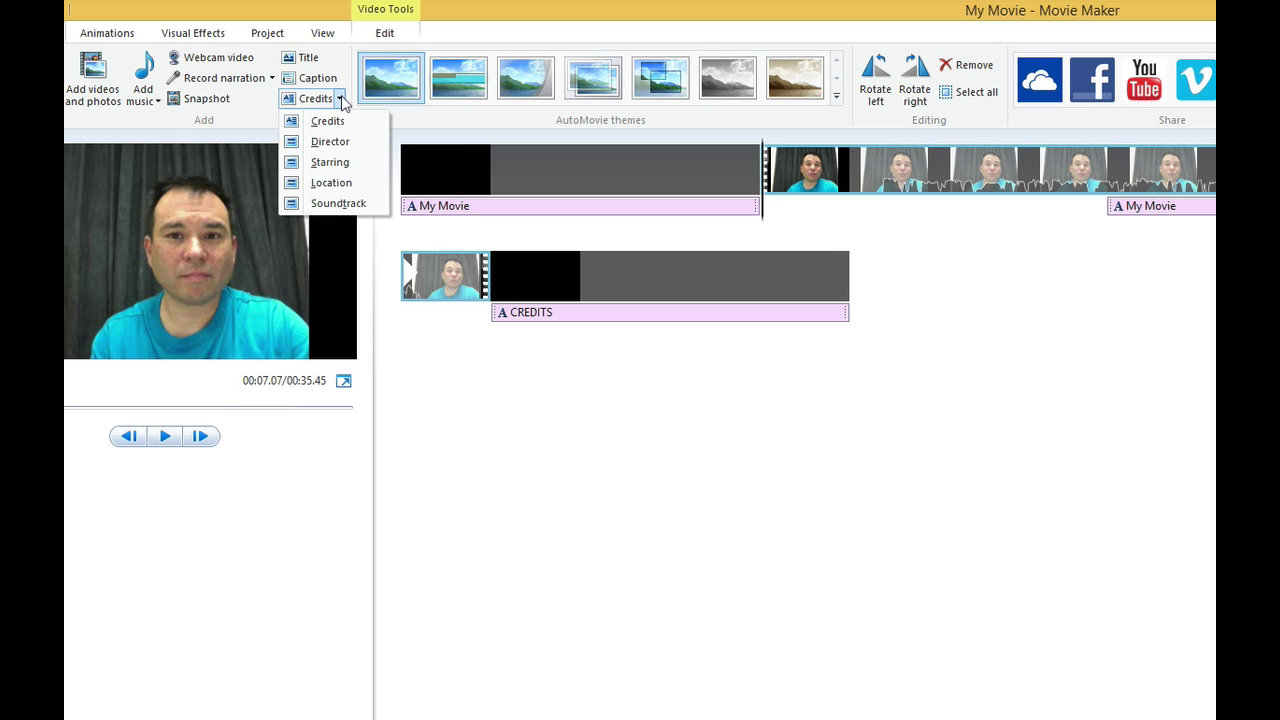
# Add a STARRING credits clip and move it right after the opening title.
pyautogui.click(344, 162)
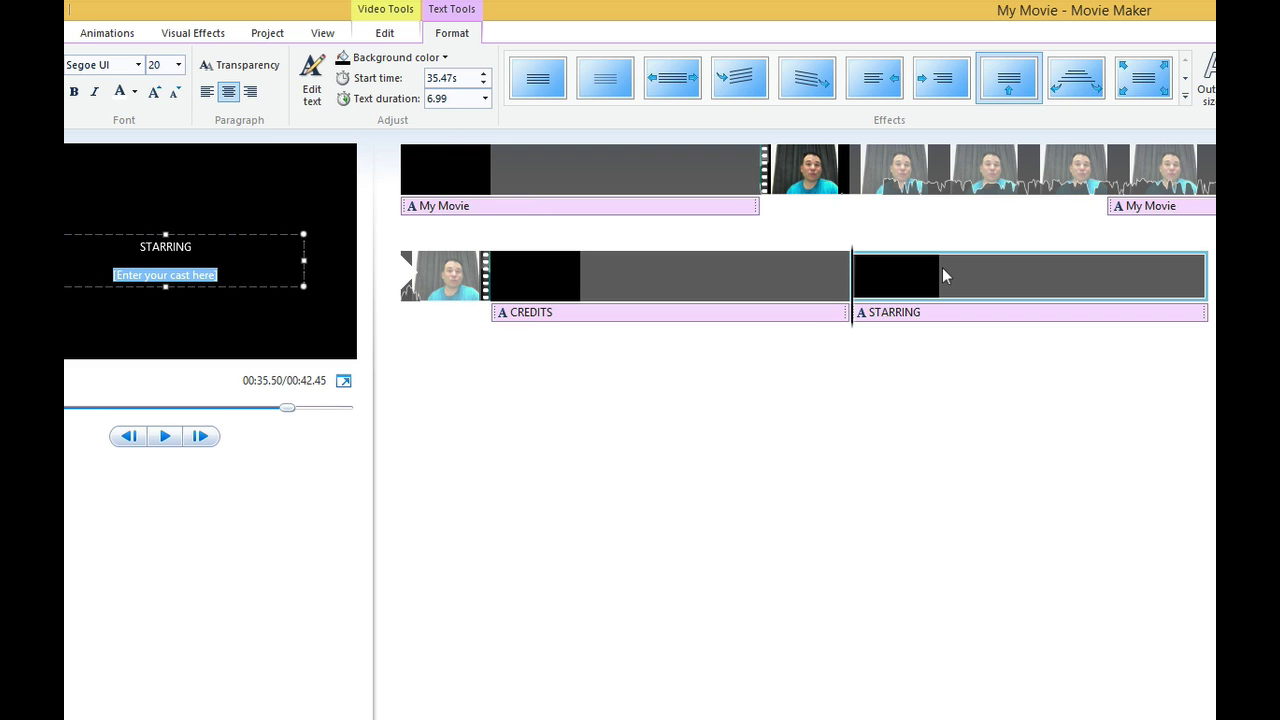
pyautogui.moveTo(943, 274); pyautogui.dragTo(785, 193)
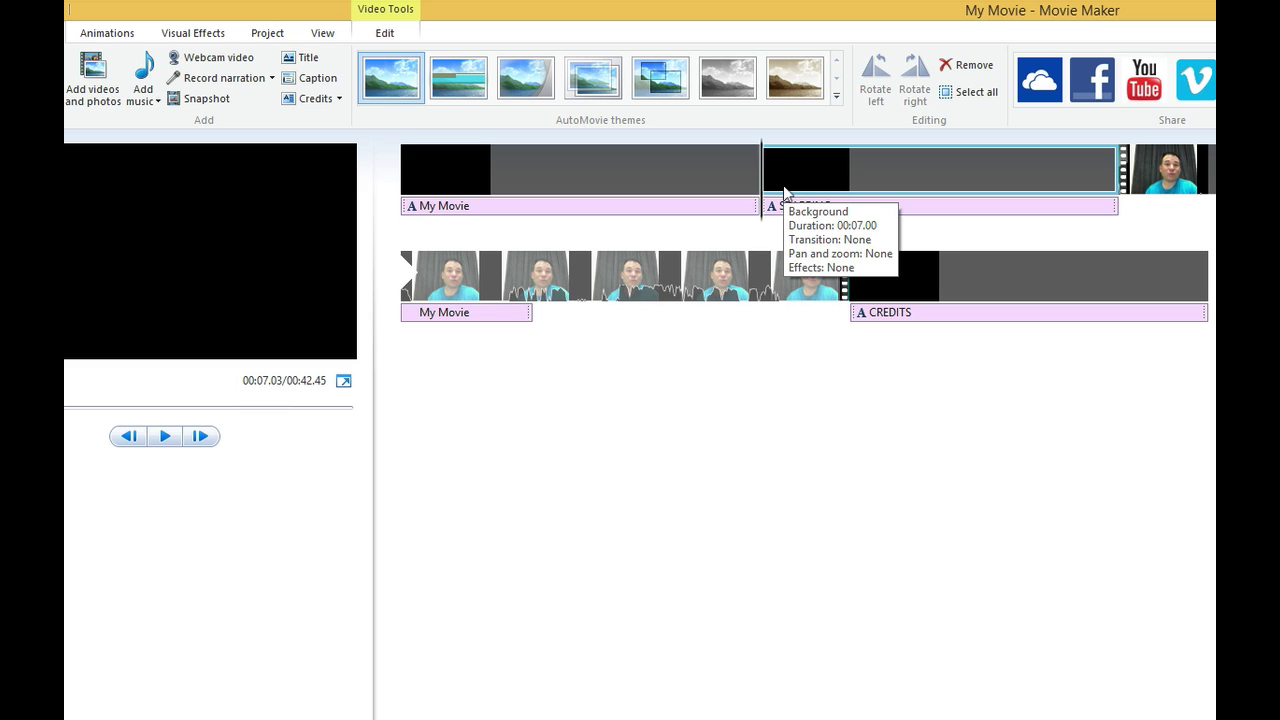
pyautogui.click(853, 178)
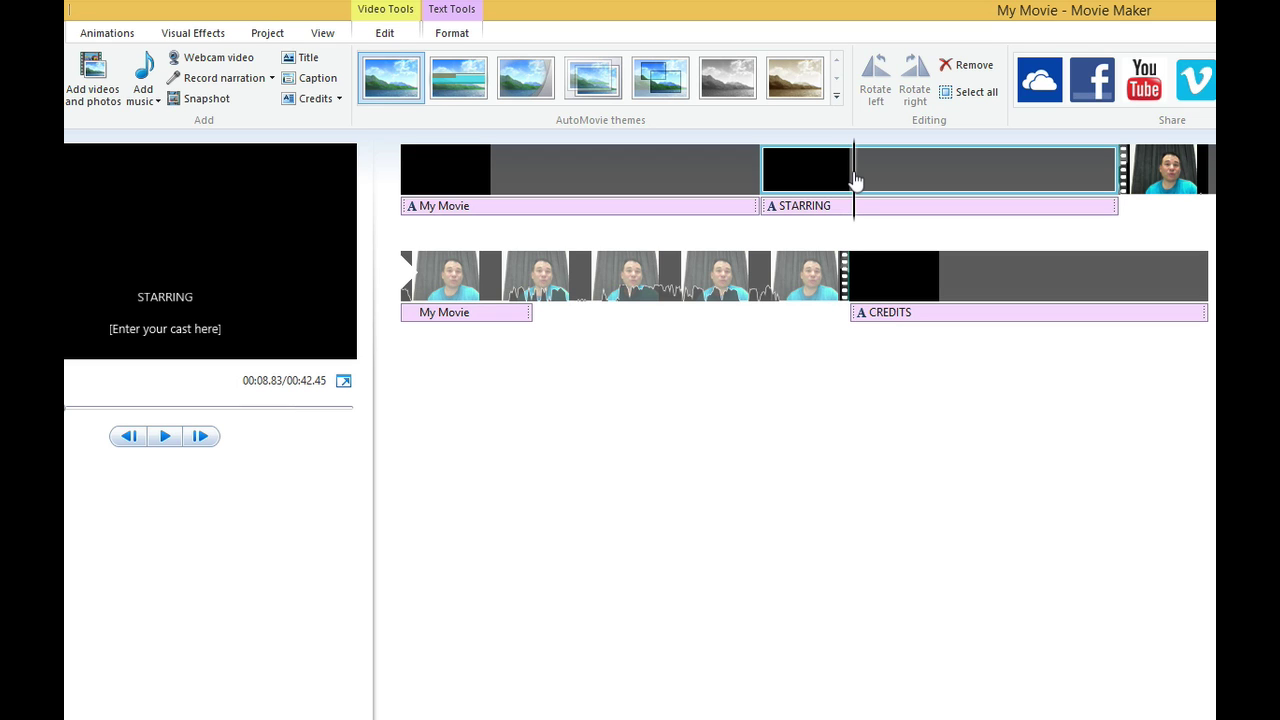
# Delete the STARRING, opening 'My Movie' title and CREDITS clips, leaving the 21.45-second webcam clip.
pyautogui.rightClick(1010, 177)
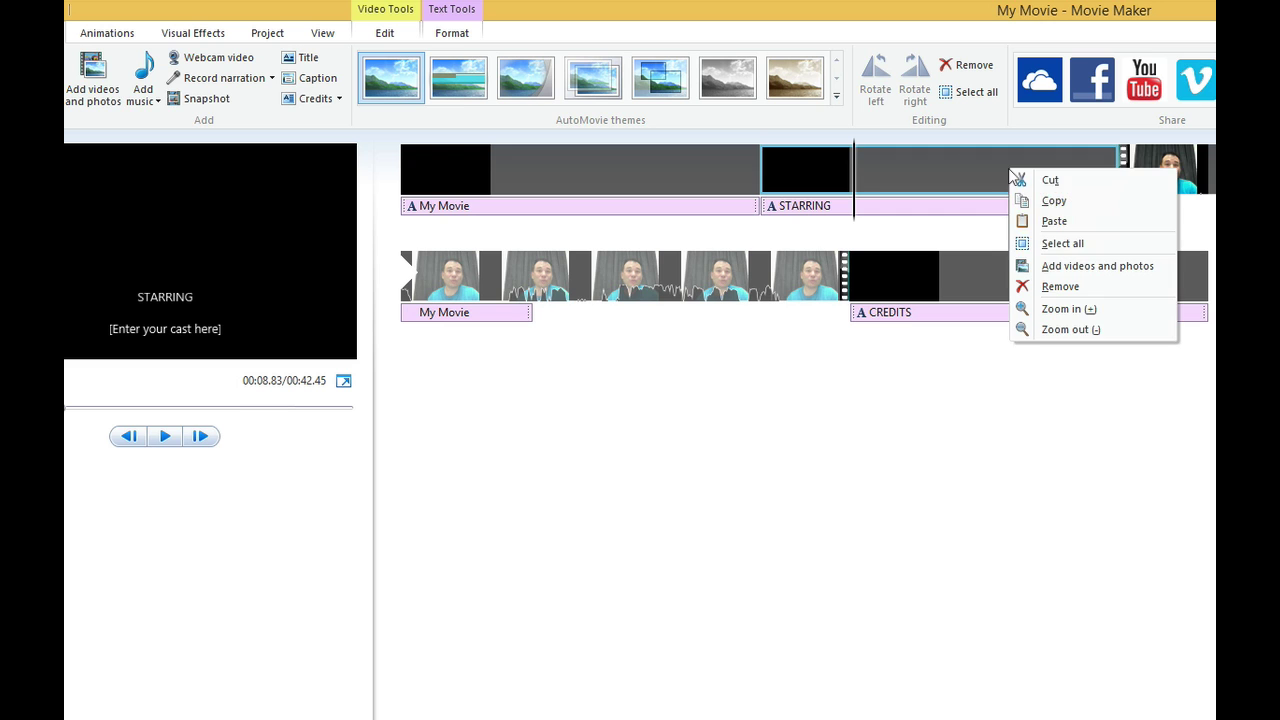
pyautogui.click(1066, 284)
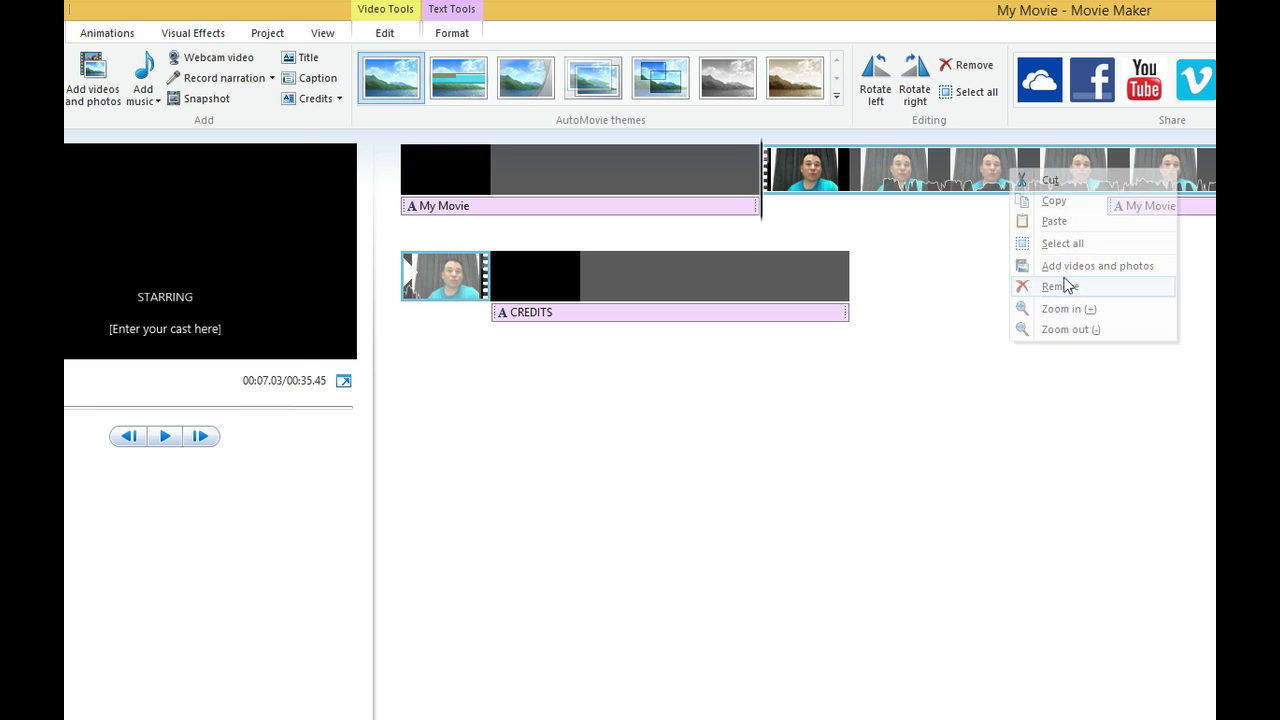
pyautogui.rightClick(674, 172)
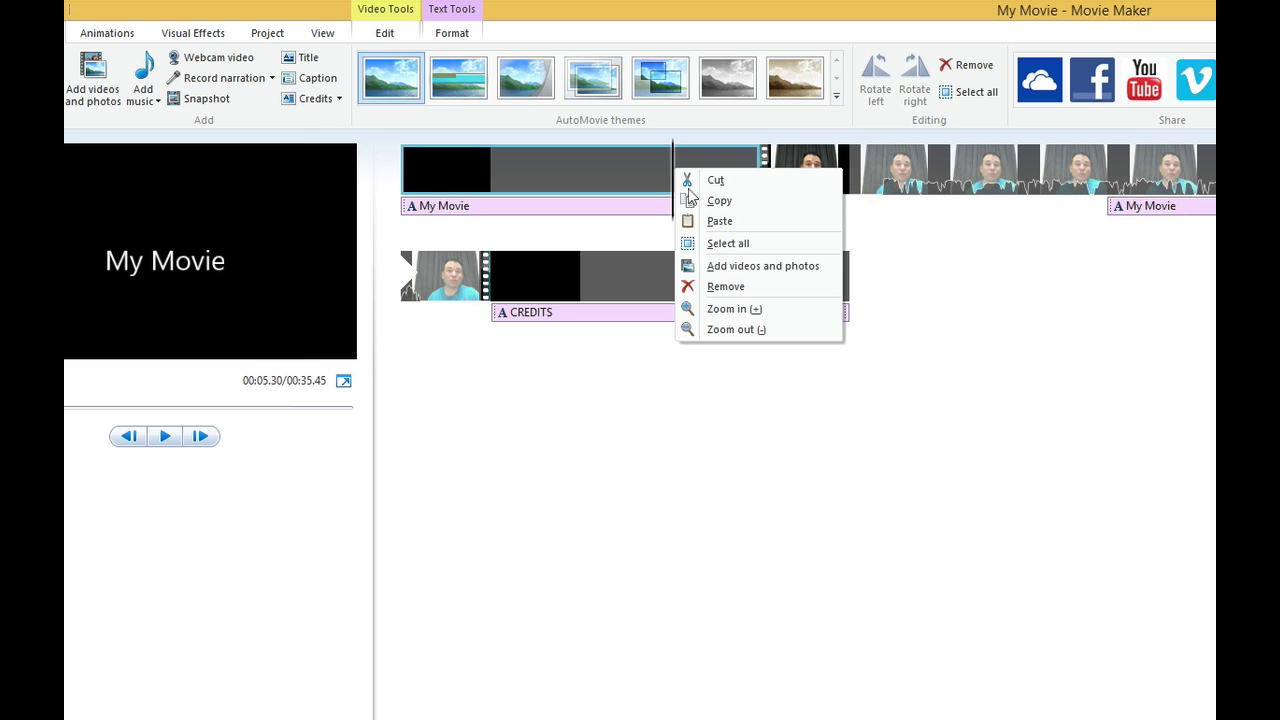
pyautogui.click(724, 287)
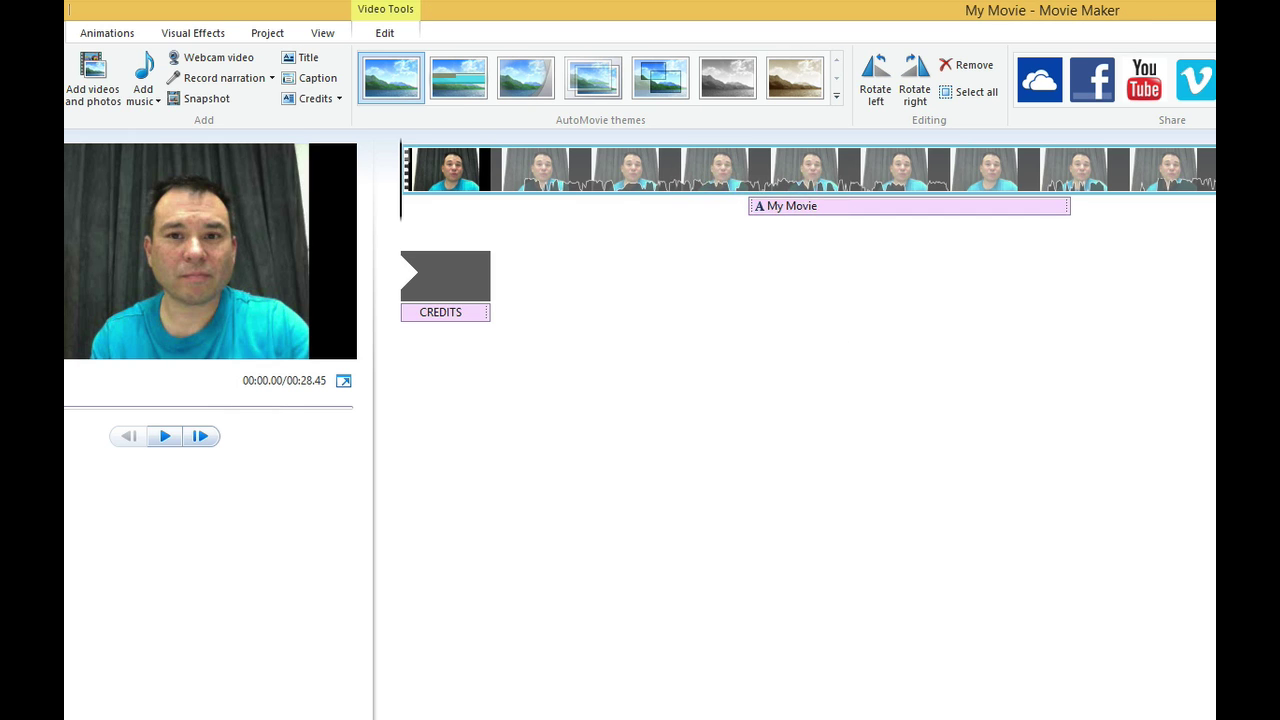
pyautogui.click(445, 276)
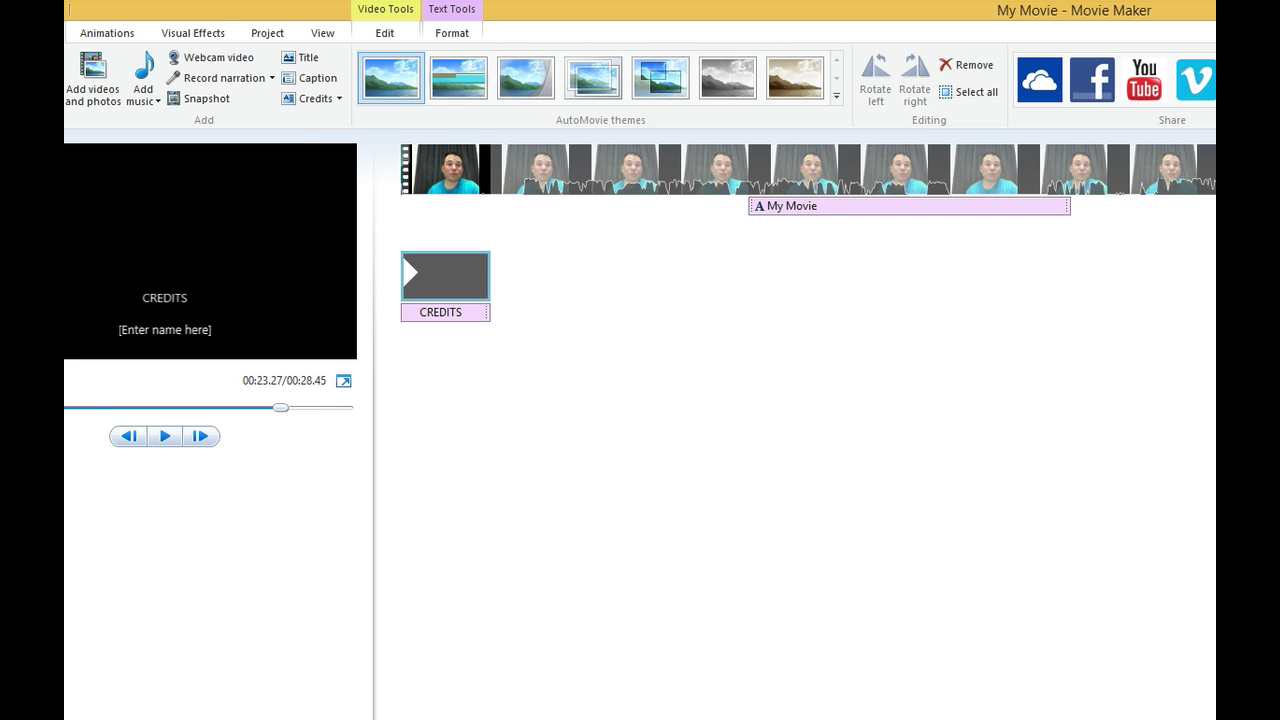
pyautogui.press('Delete')
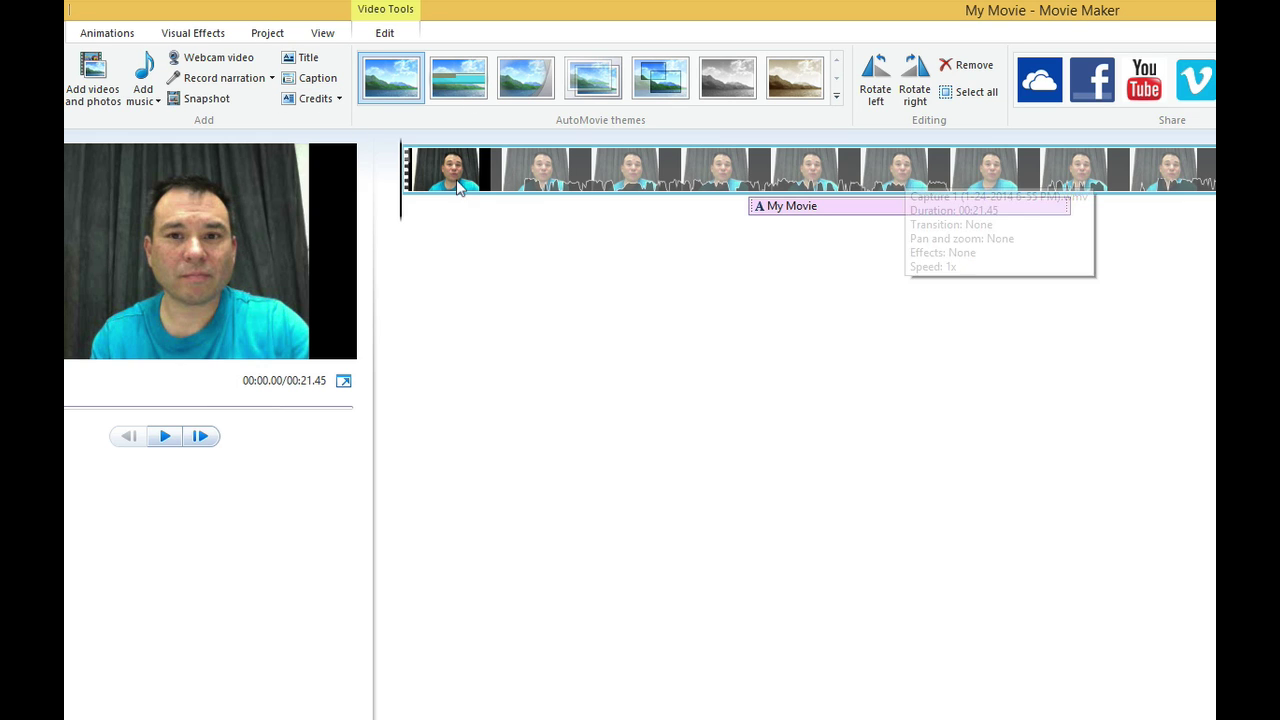
# Split the webcam video in two at 9.47 seconds.
pyautogui.moveTo(644, 180); pyautogui.dragTo(838, 180)
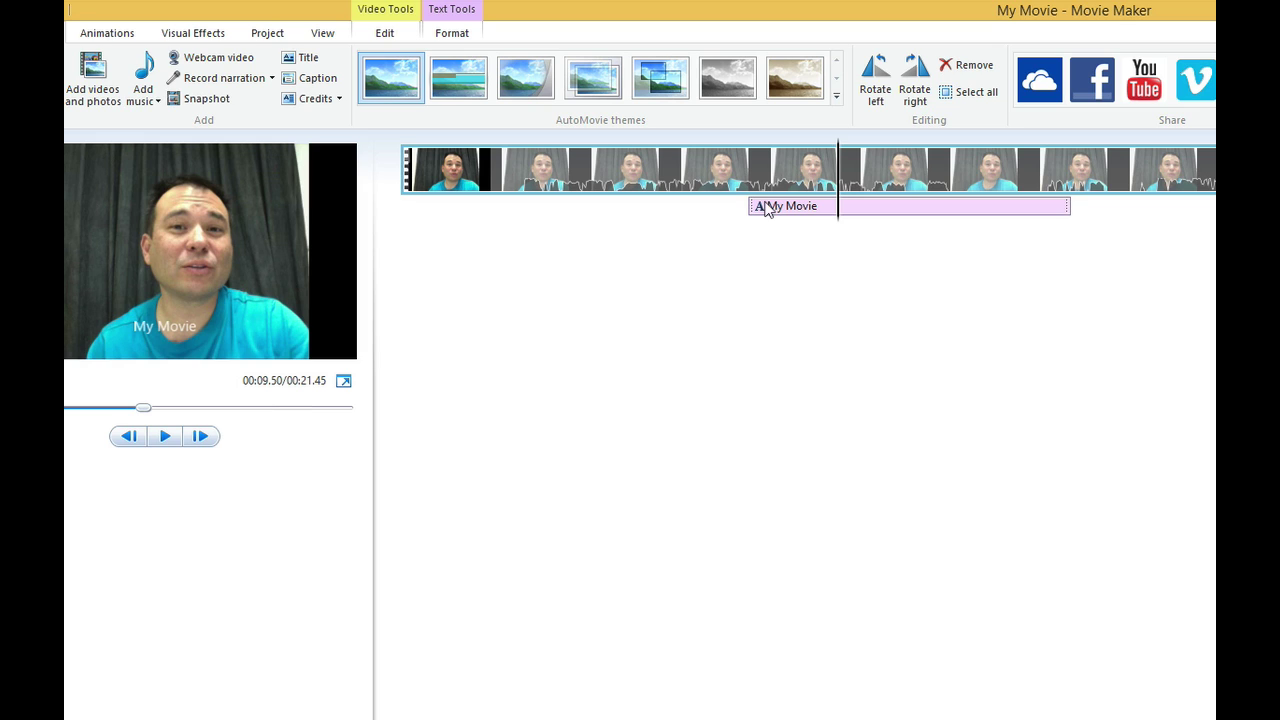
pyautogui.rightClick(838, 180)
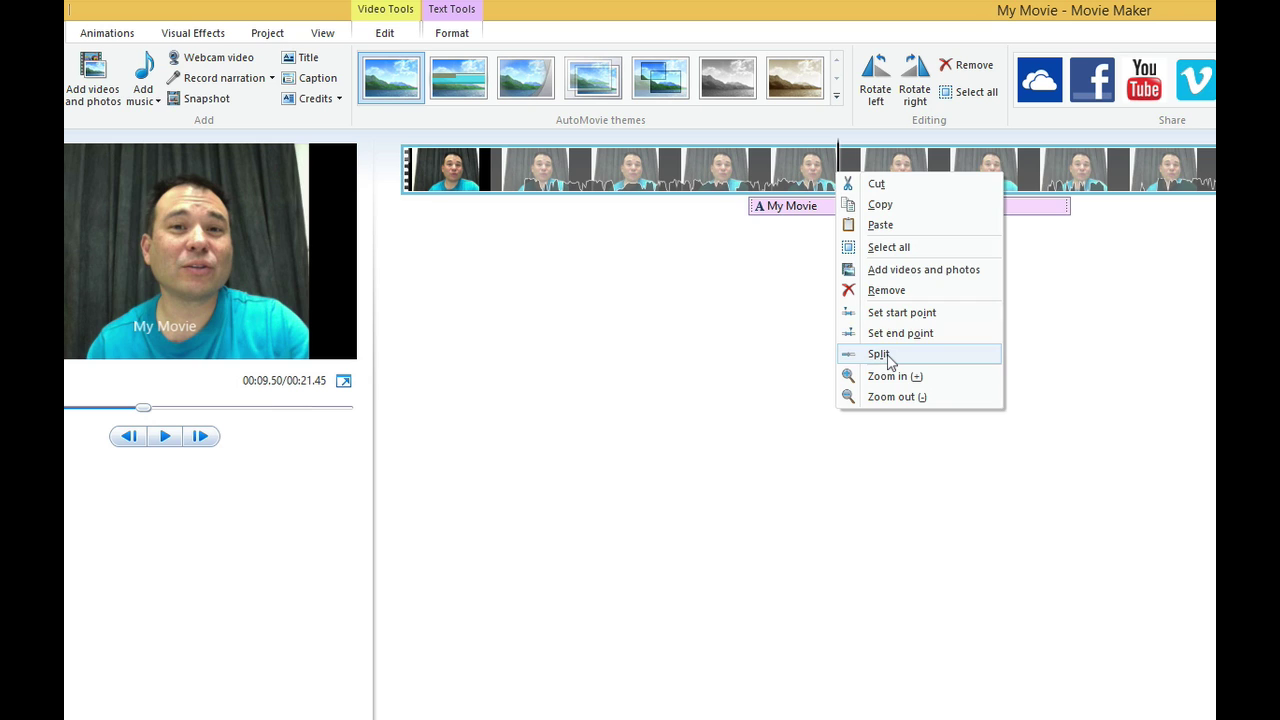
pyautogui.click(888, 356)
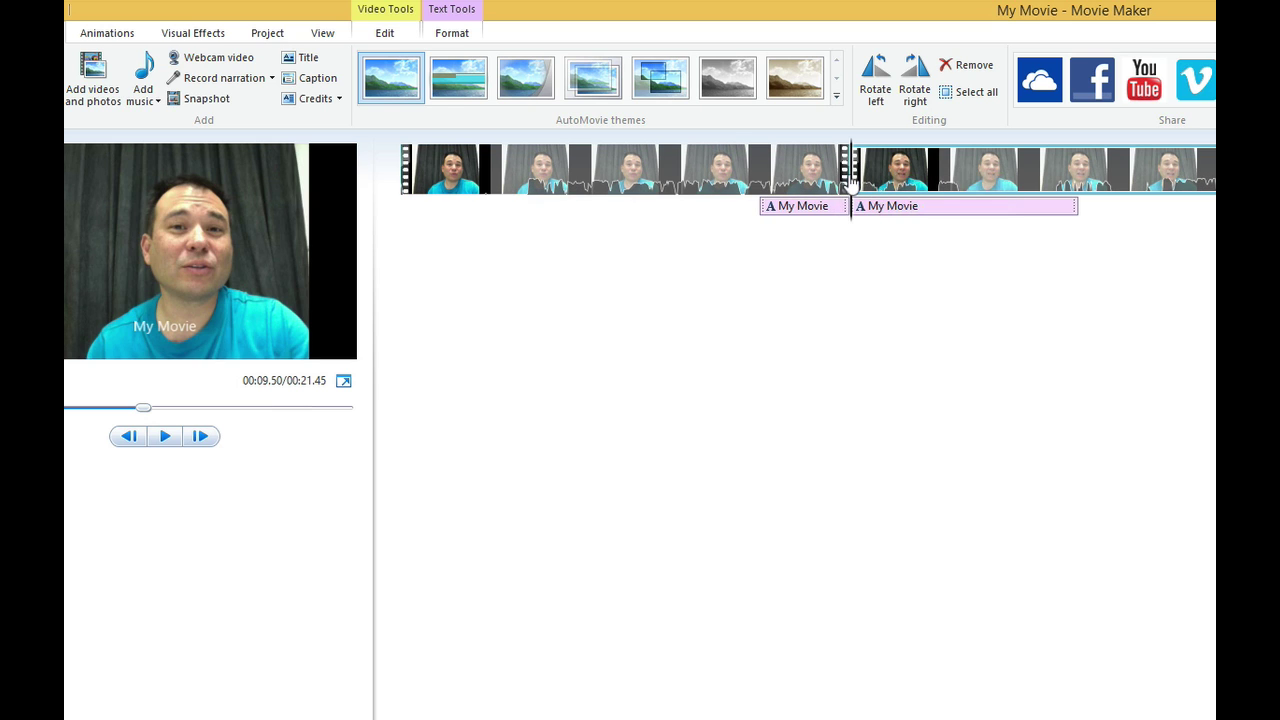
# Insert a 7-second black '[Enter text here]' title between the two halves and preview it.
pyautogui.click(312, 58)
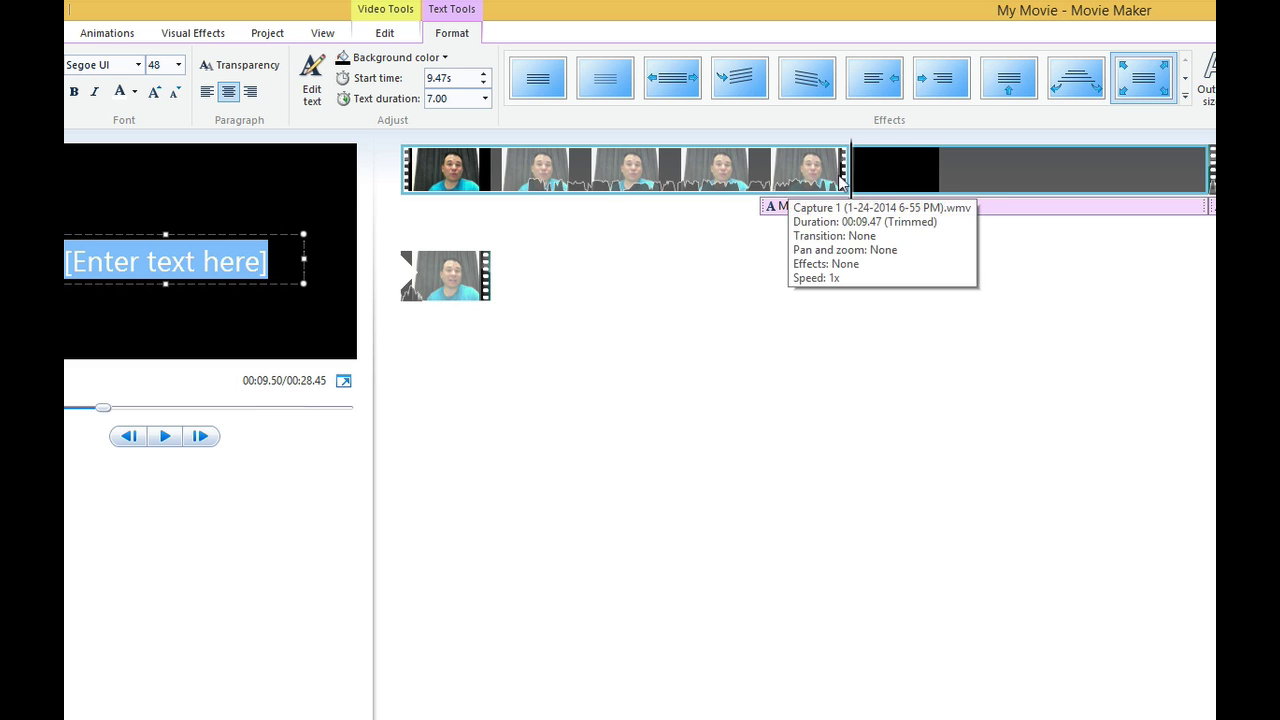
pyautogui.click(674, 170)
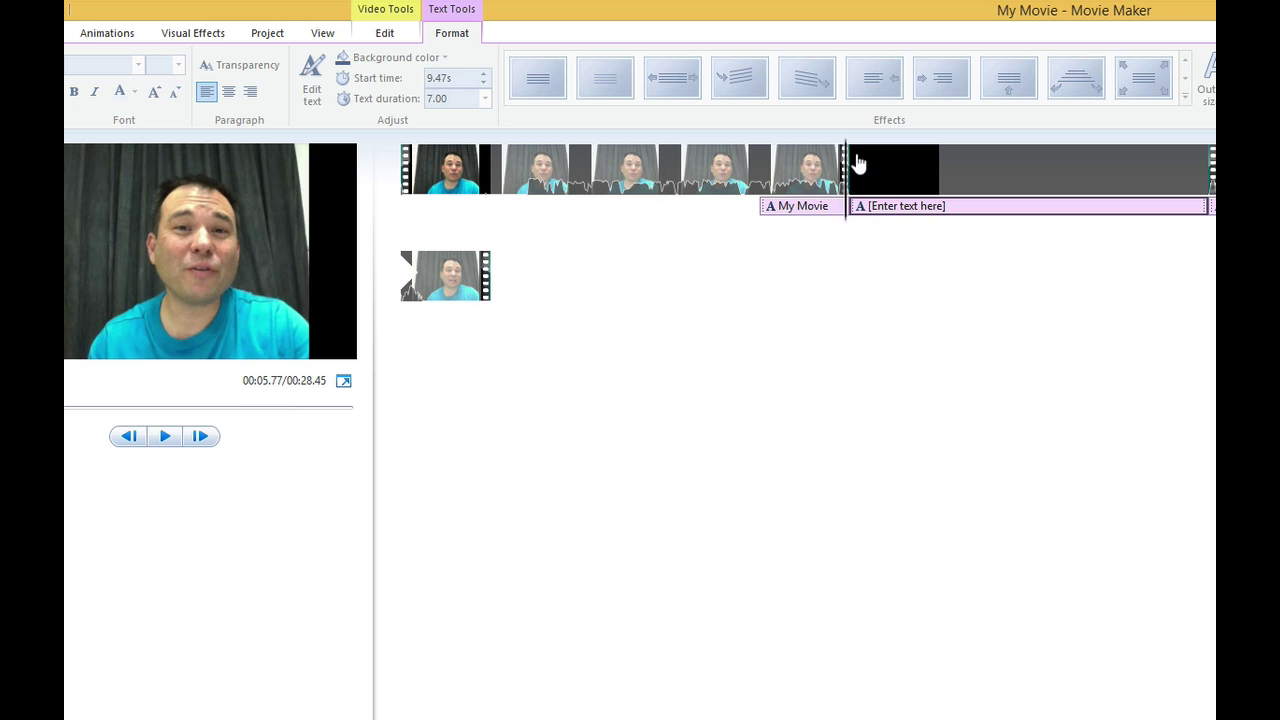
pyautogui.moveTo(858, 163); pyautogui.dragTo(934, 163)
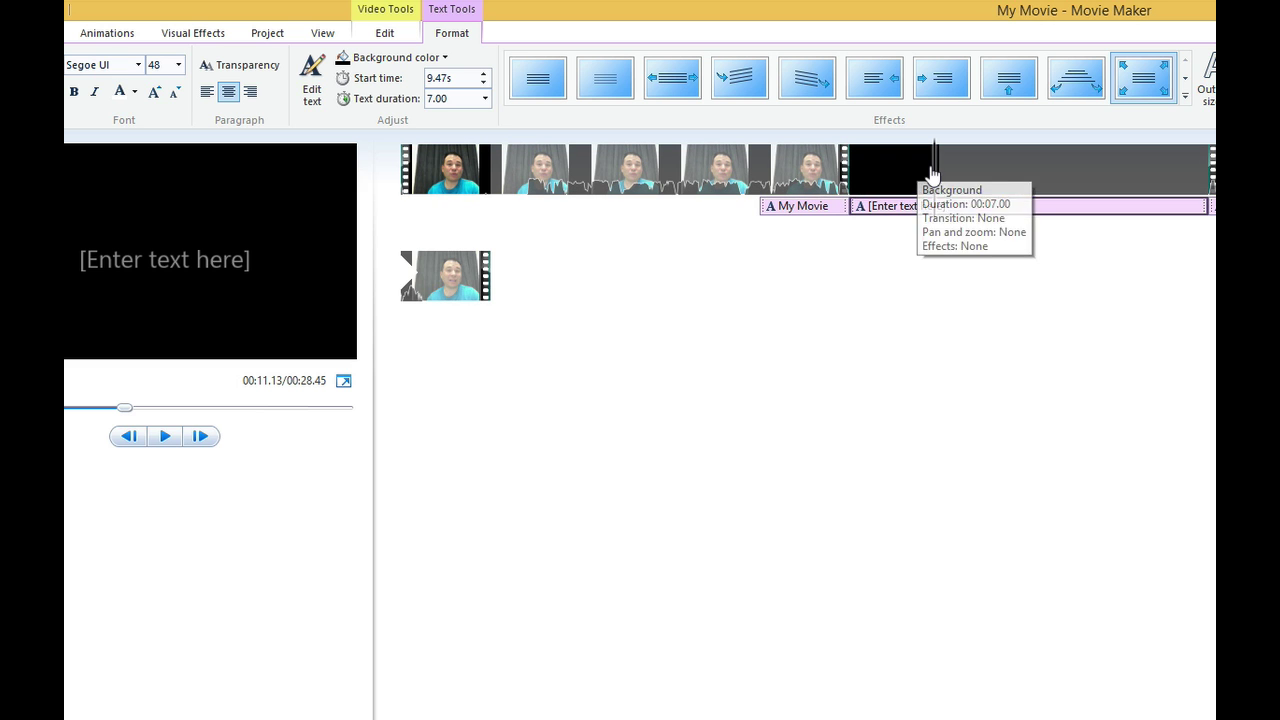
pyautogui.moveTo(932, 175); pyautogui.dragTo(1185, 174)
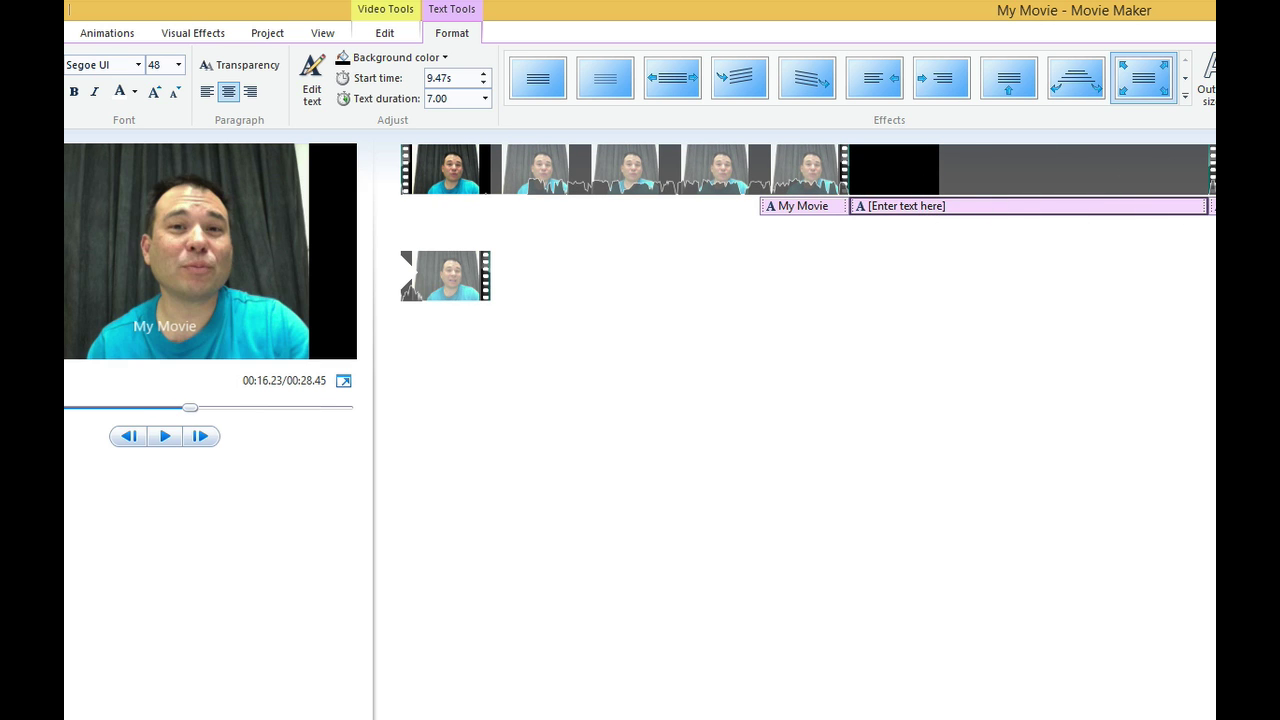
pyautogui.click(410, 275)
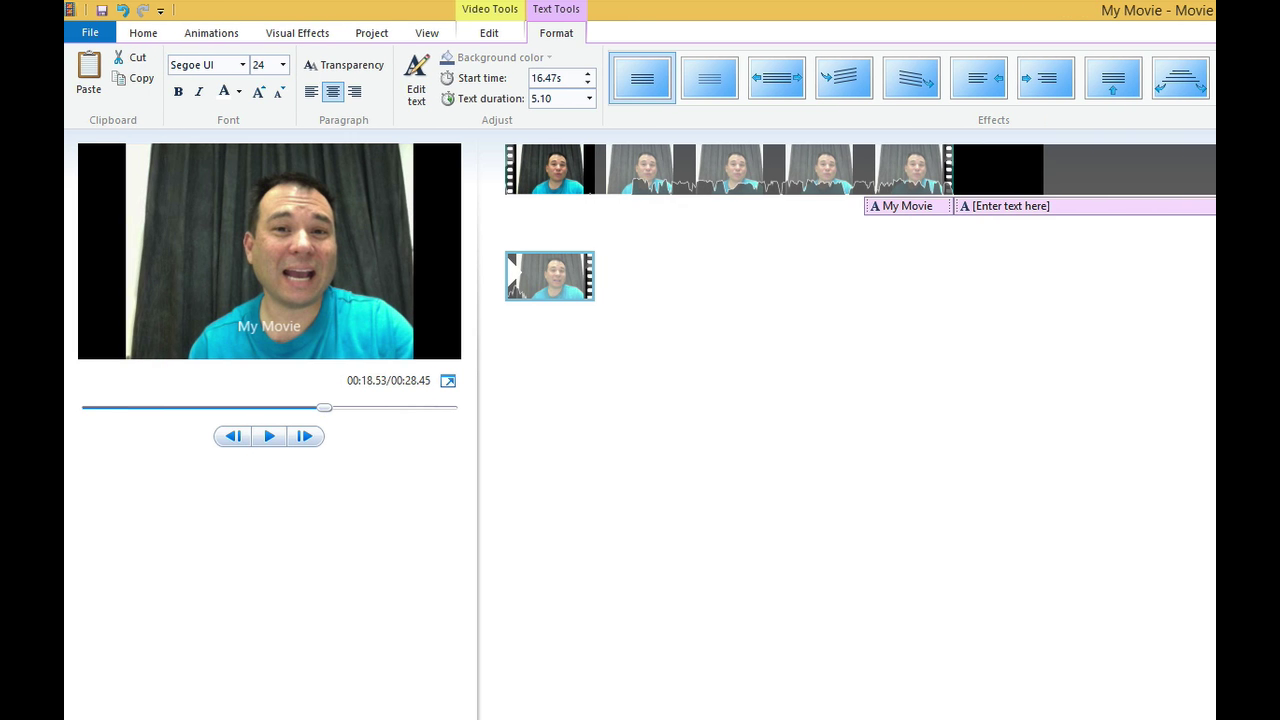
# Bring back the Home ribbon's commands for adding media, titles and captions.
pyautogui.click(148, 33)
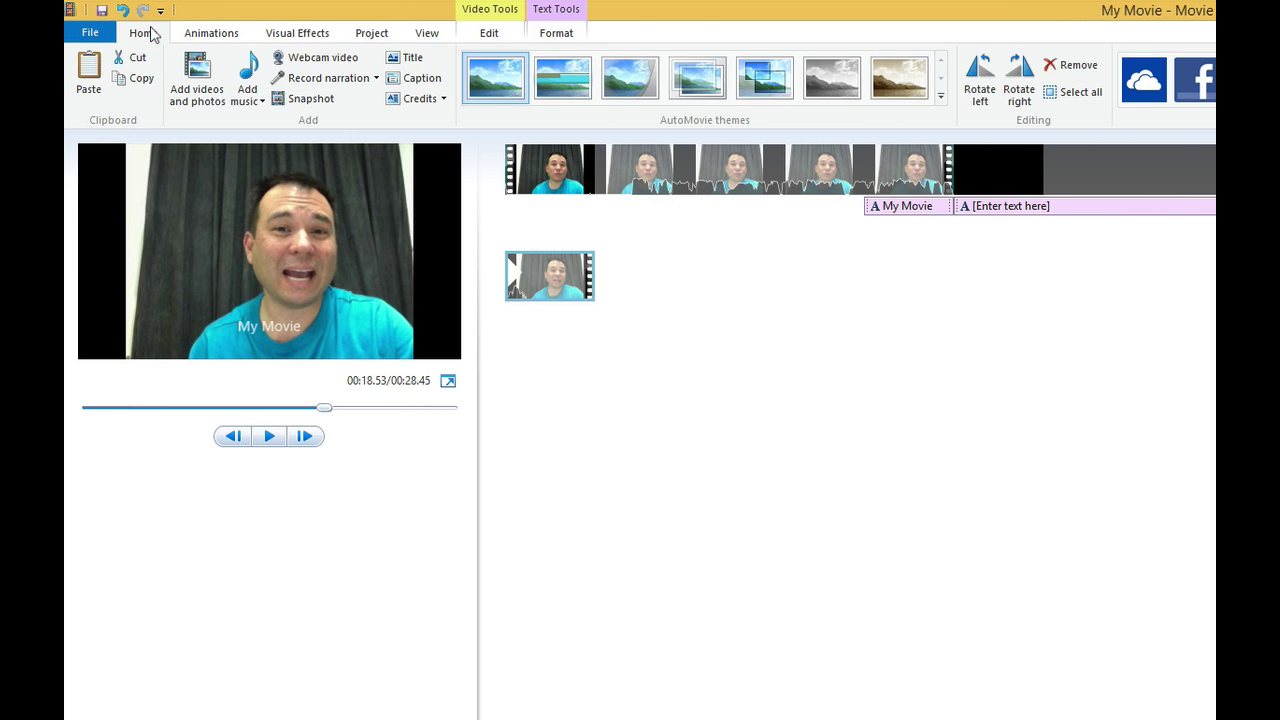